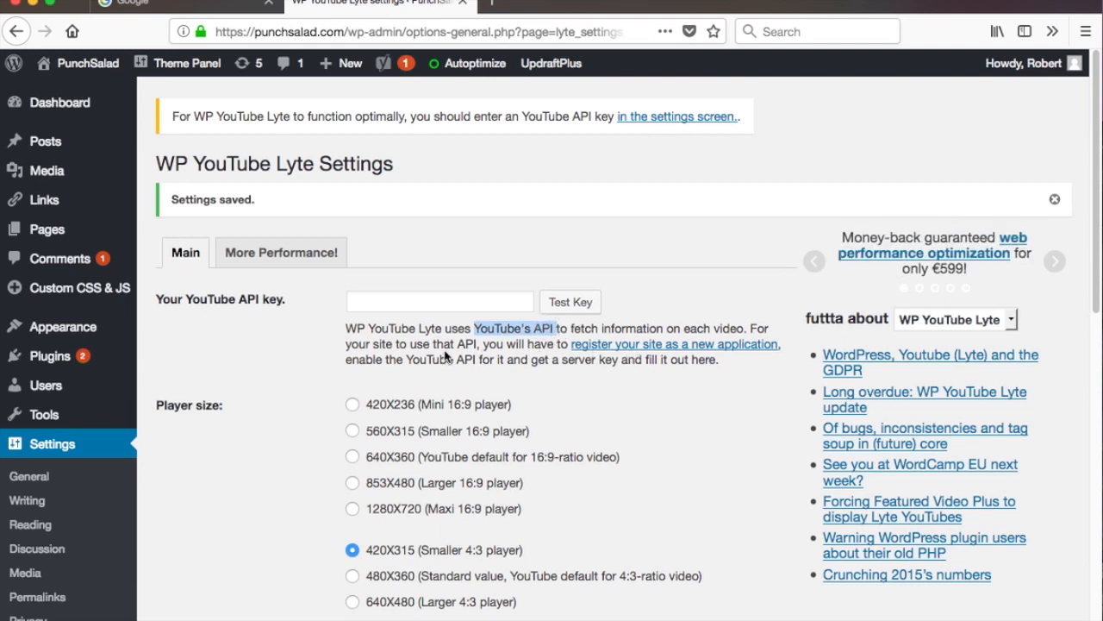
Browse the search results for guides on getting a YouTube API key.
left_click(207, 322)
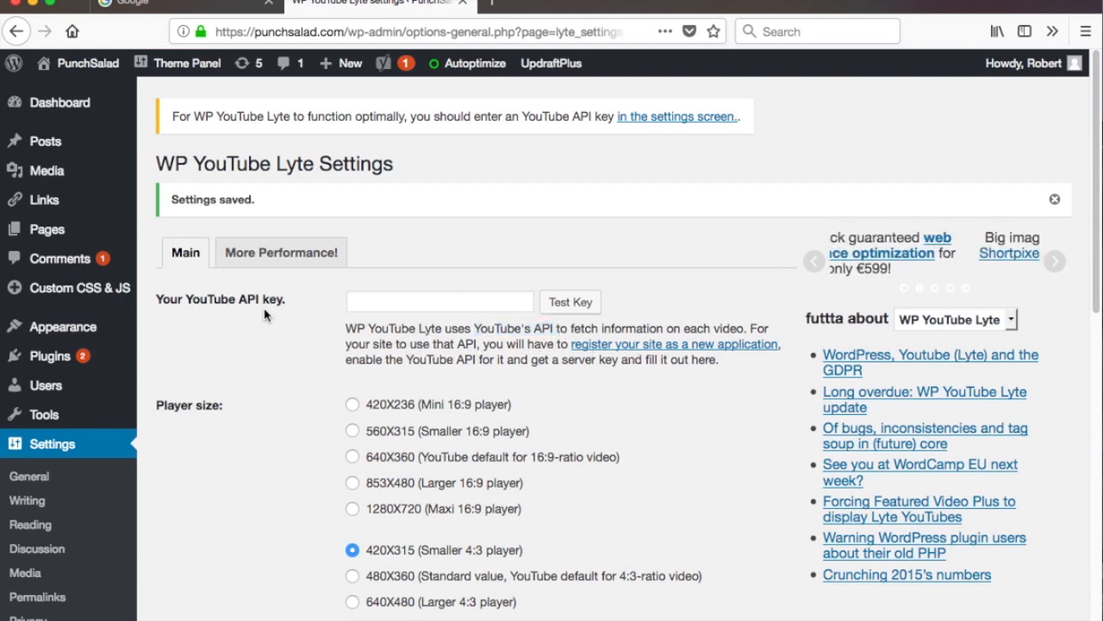
left_click(186, 4)
scroll(94, 213, "down", 6)
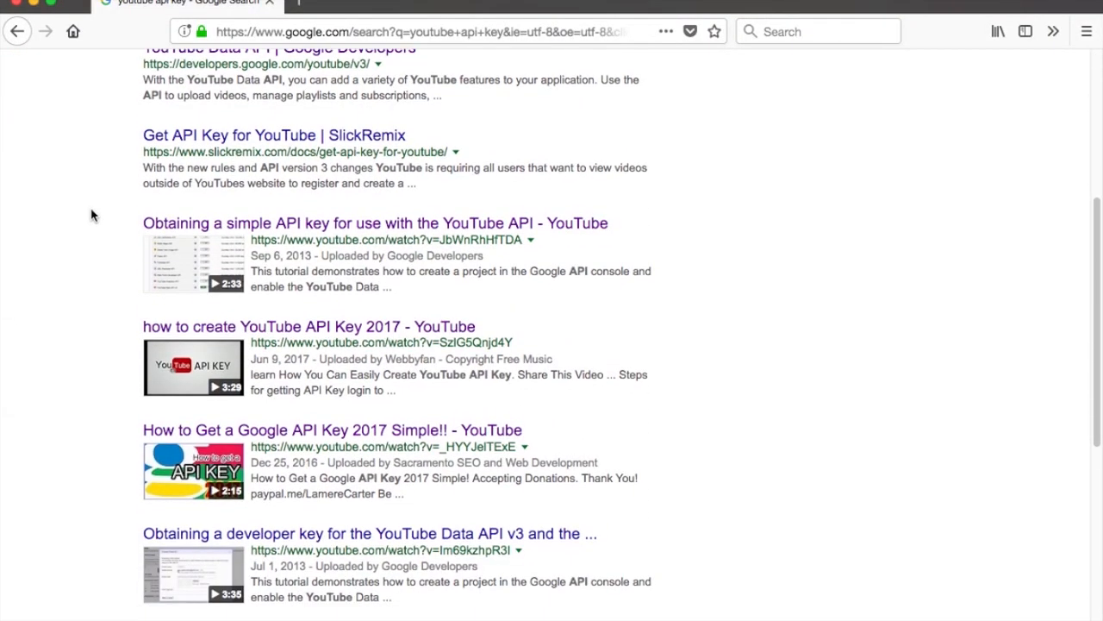
scroll(96, 213, "down", 3)
scroll(97, 211, "down", 5)
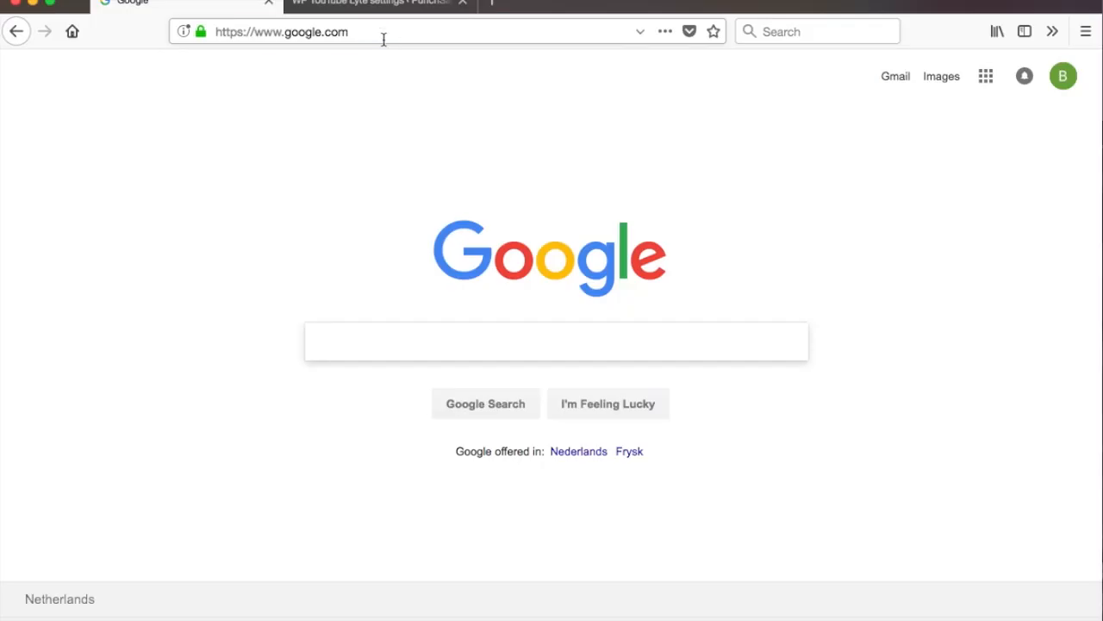
Open the Google developers console at console.developers.google.com.
left_click(384, 39)
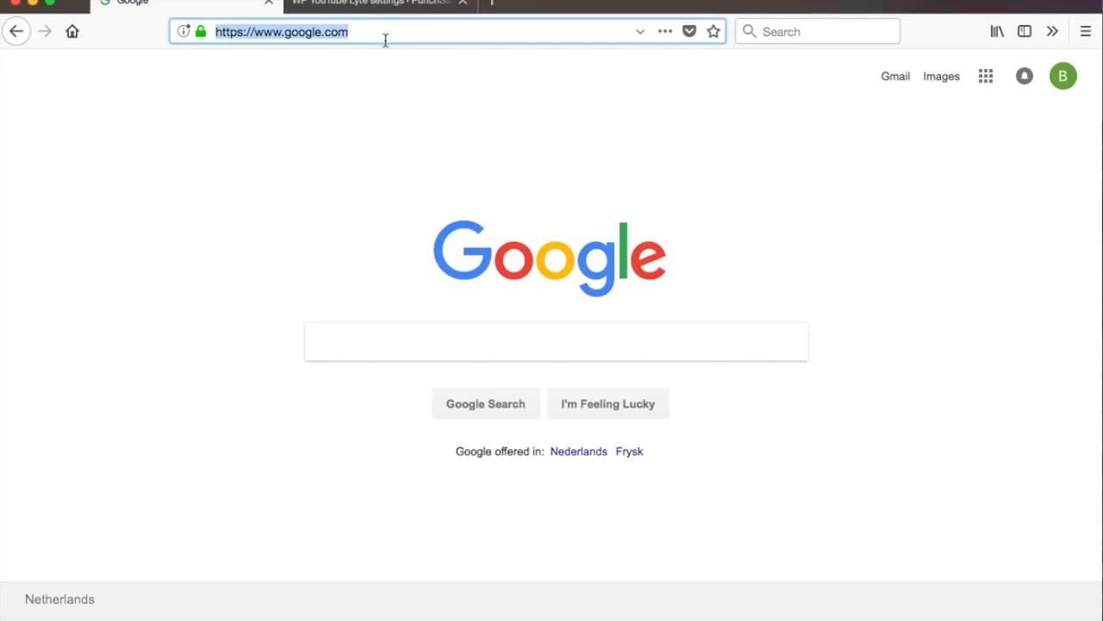
type("console.de")
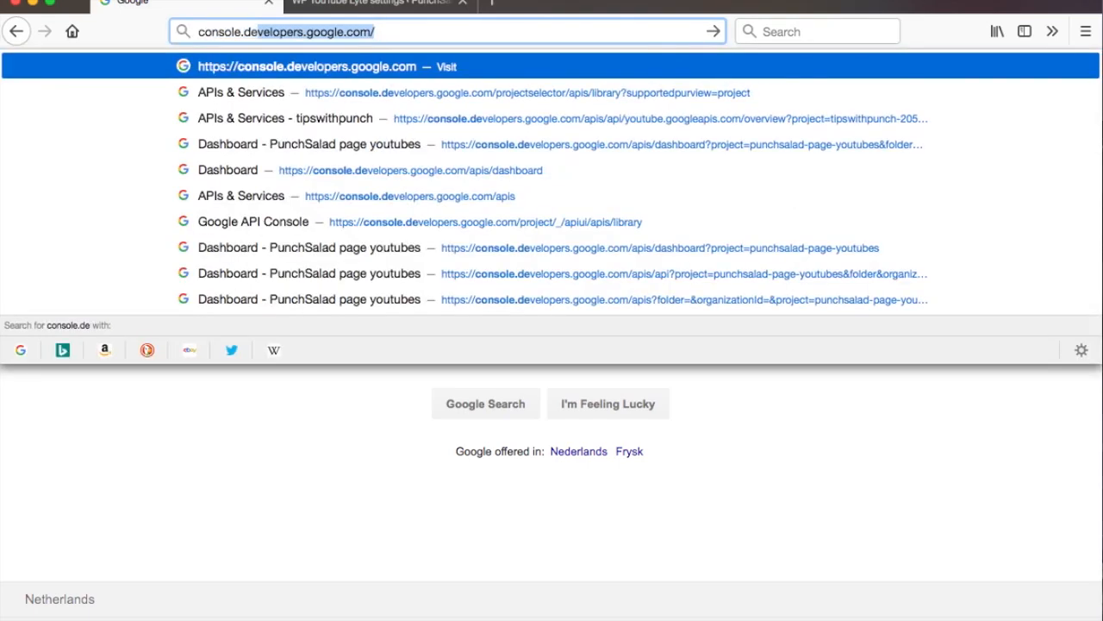
type("veloper")
key("Return")
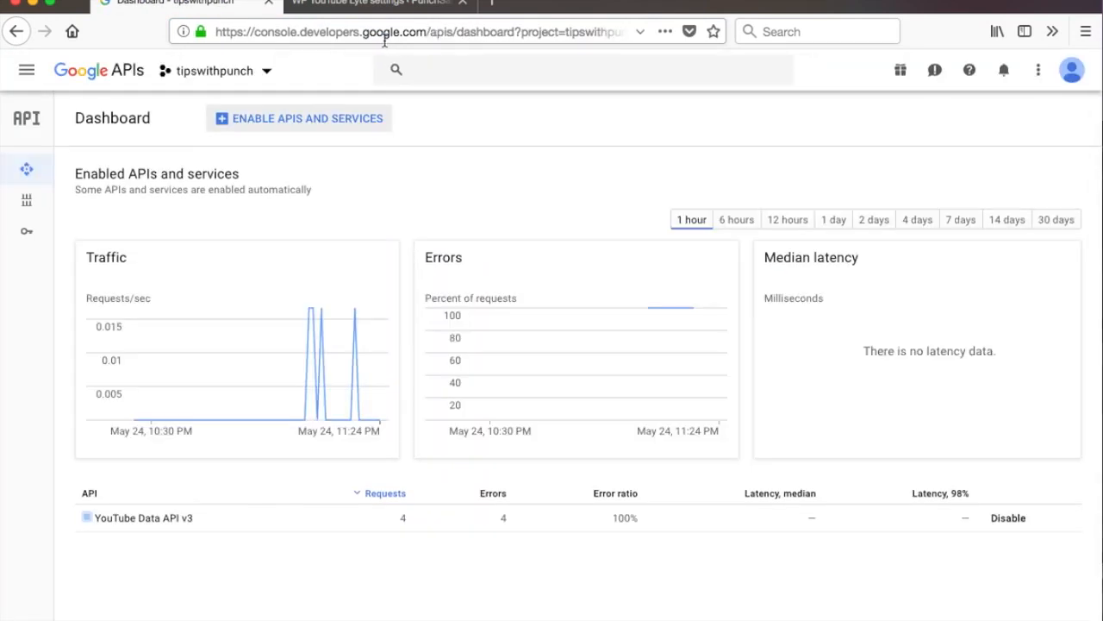
Create a new project named New Tutorial API.
left_click(268, 71)
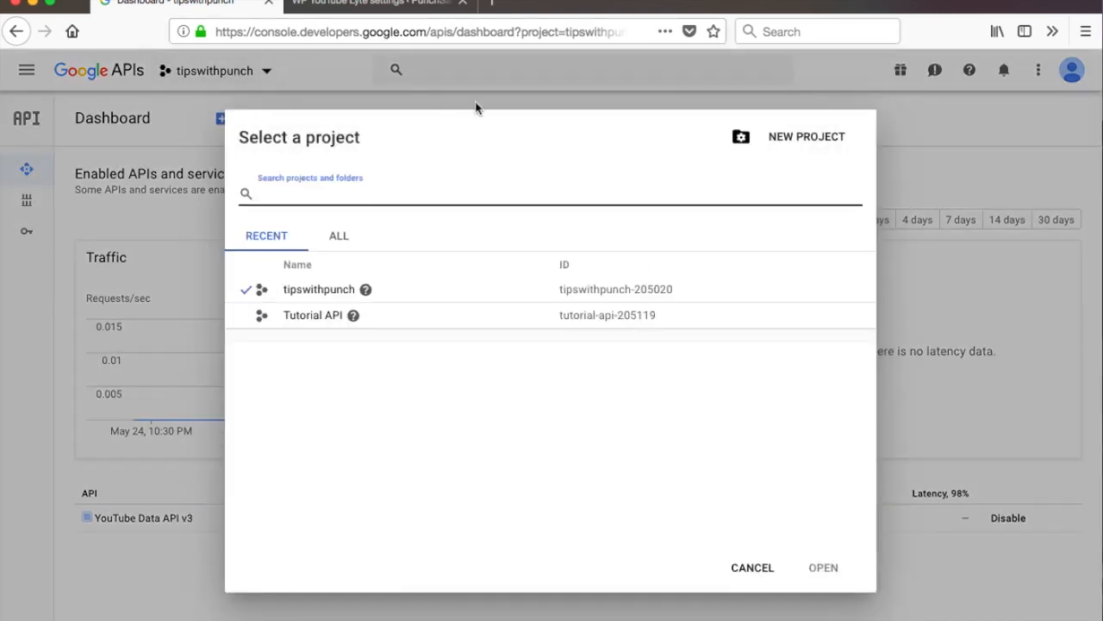
left_click(793, 141)
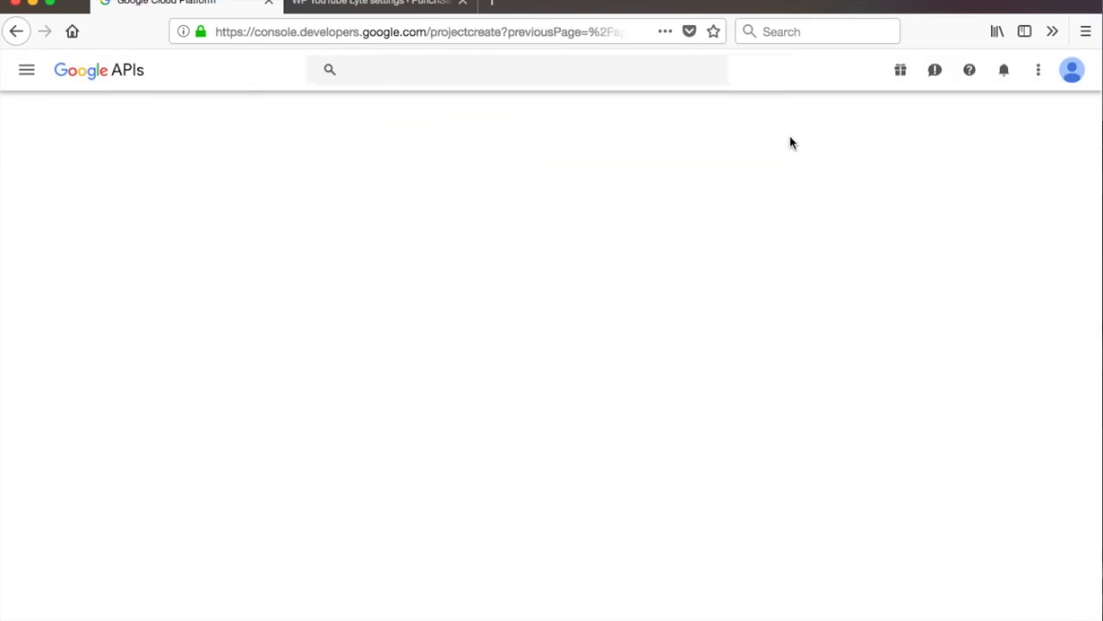
type("New Tutorial API")
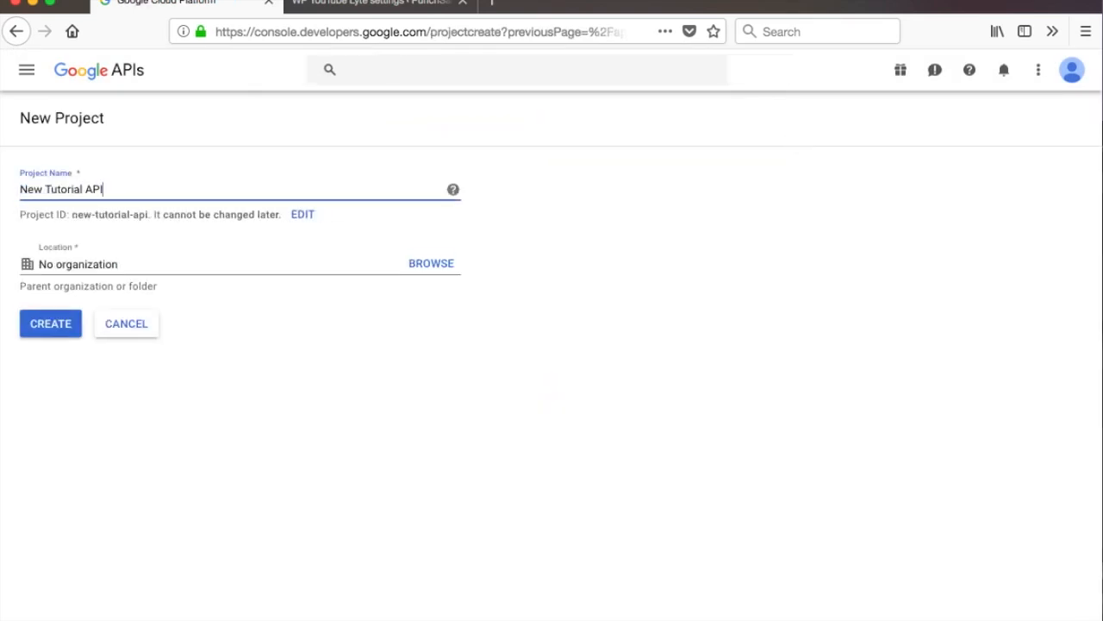
left_click(124, 262)
left_click_drag(125, 262, 43, 263)
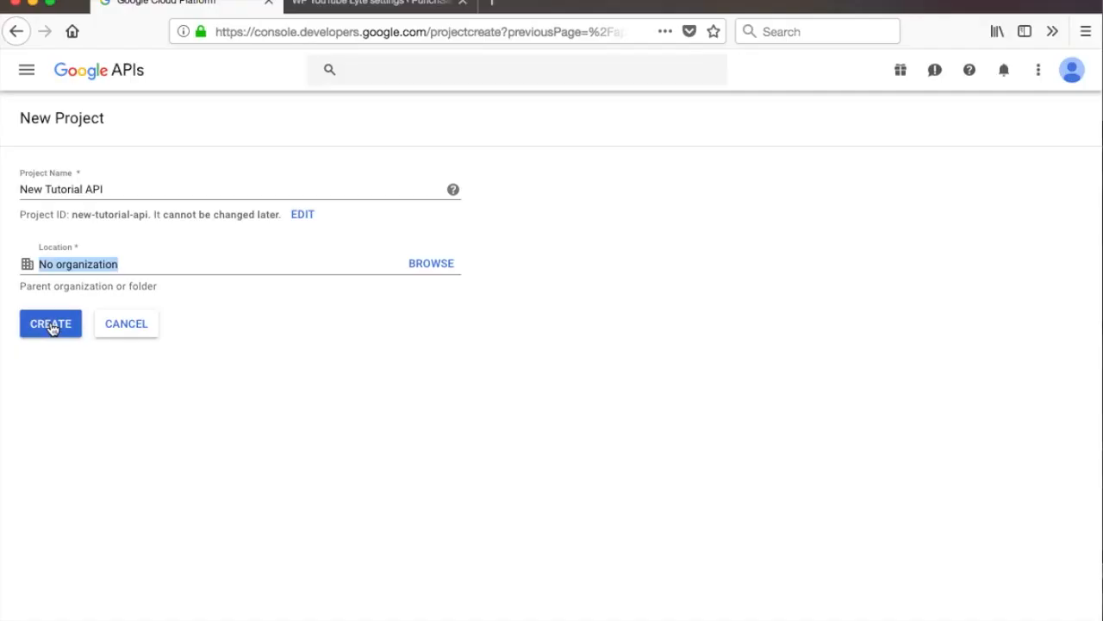
left_click(51, 325)
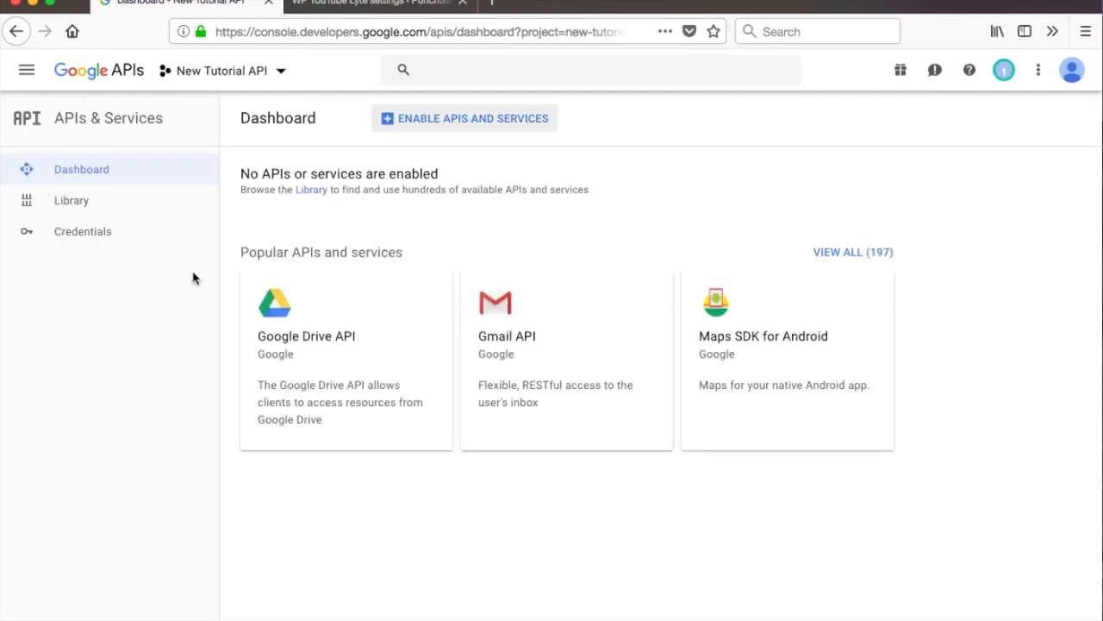
Find the YouTube Data API v3 and enable it for the project.
left_click(433, 72)
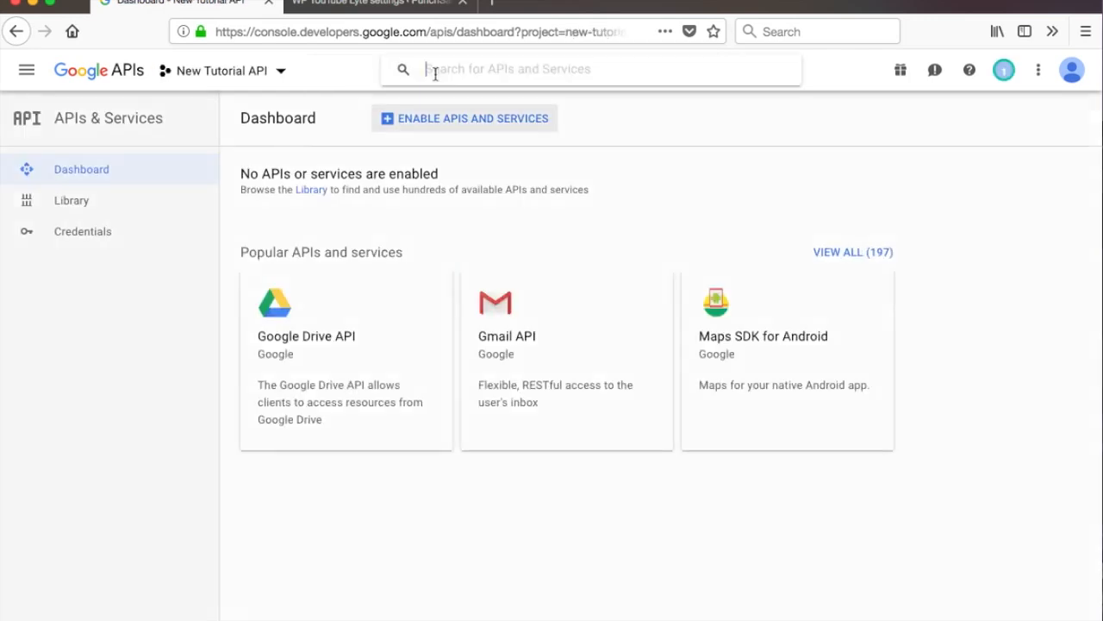
type("youtube")
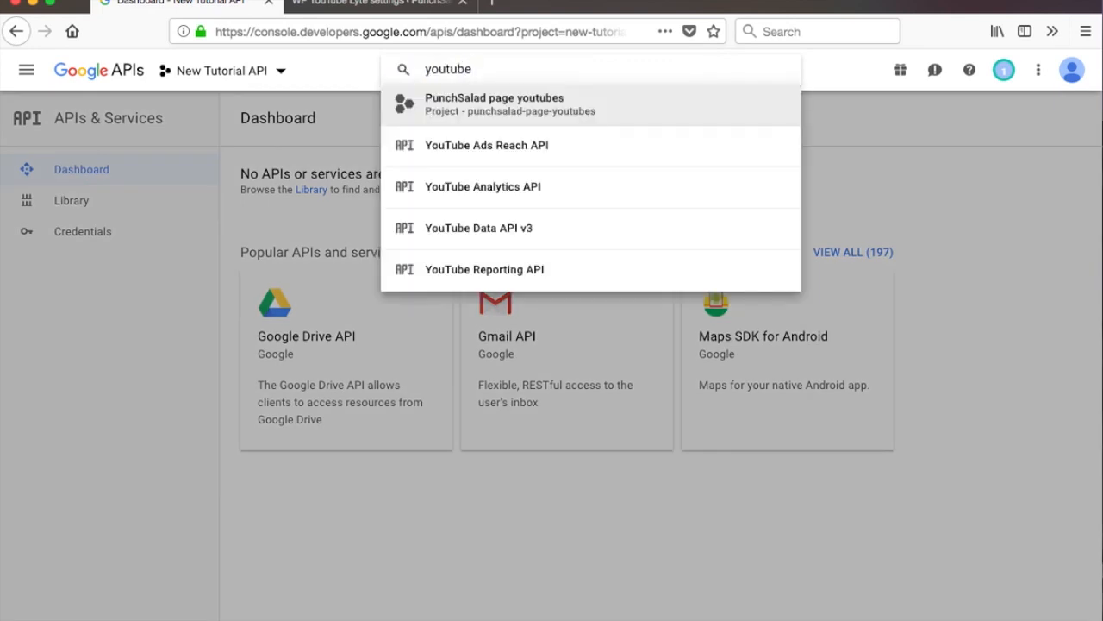
left_click(579, 239)
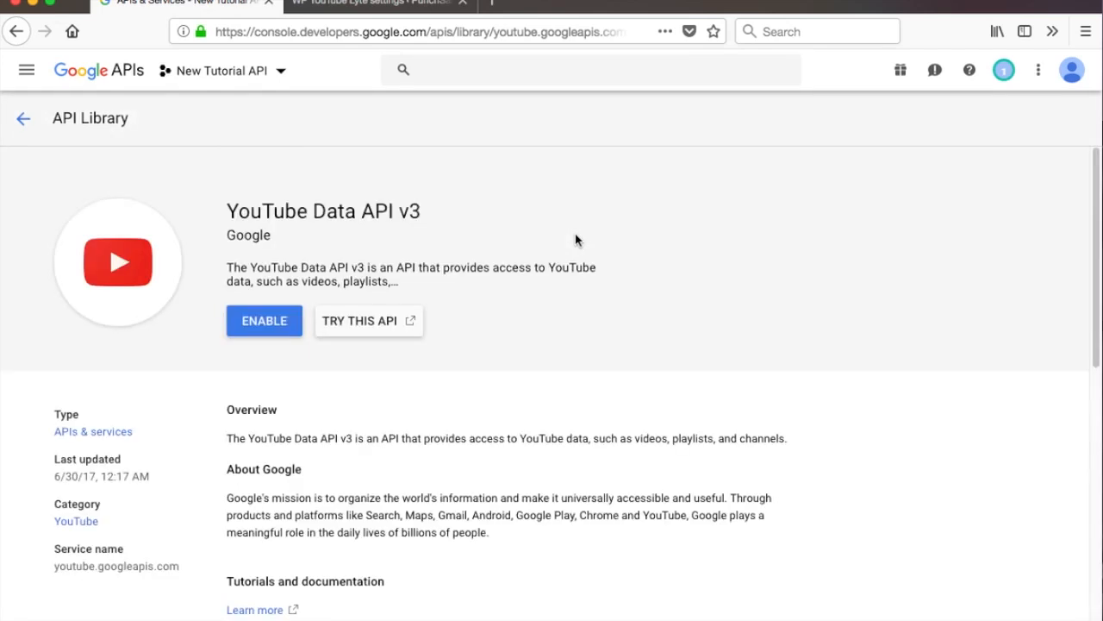
left_click(259, 332)
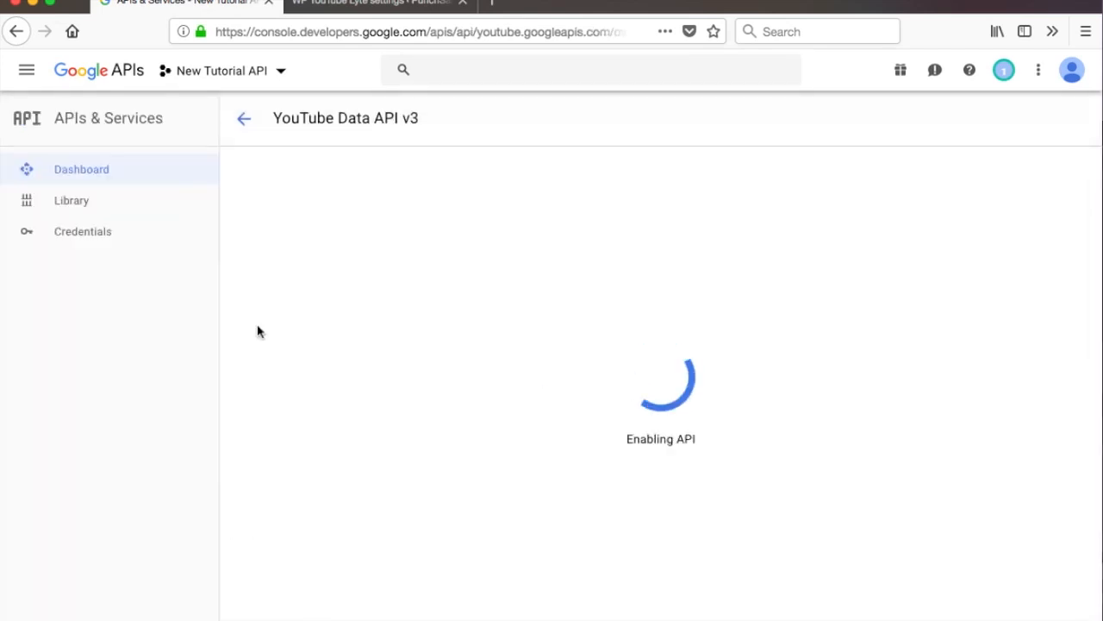
Create an API key credential and copy the new API key.
left_click(92, 235)
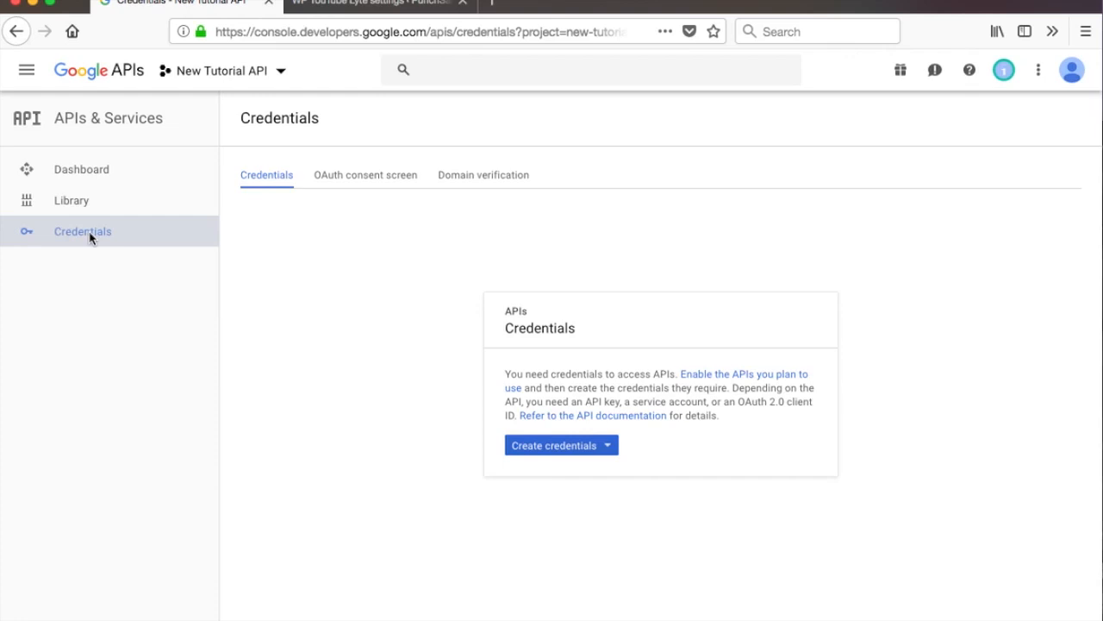
left_click(607, 446)
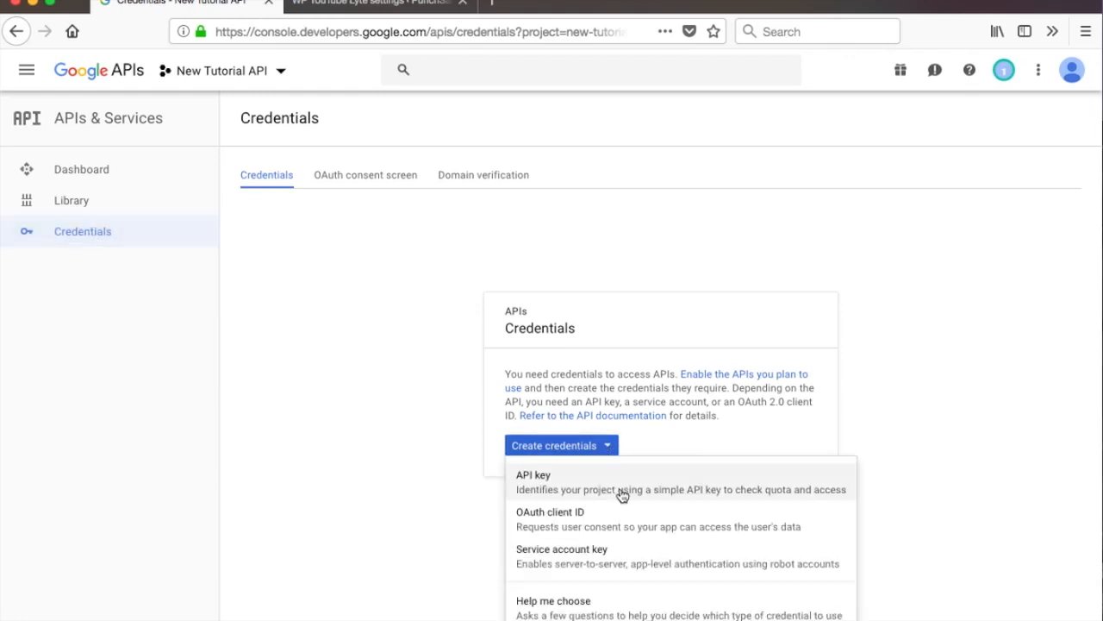
left_click(623, 492)
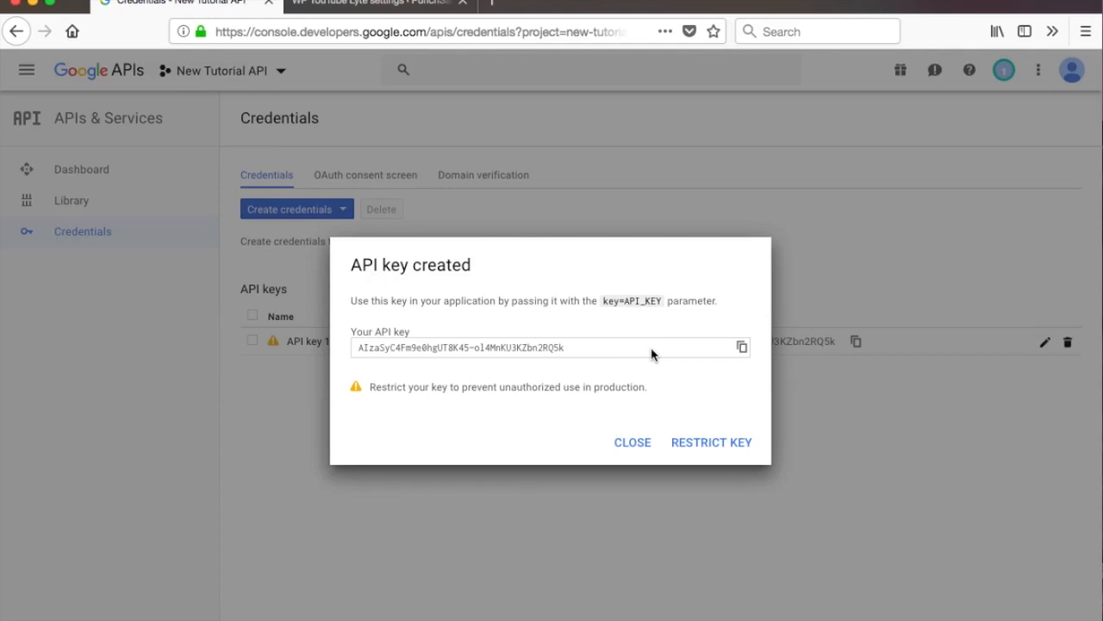
left_click(742, 348)
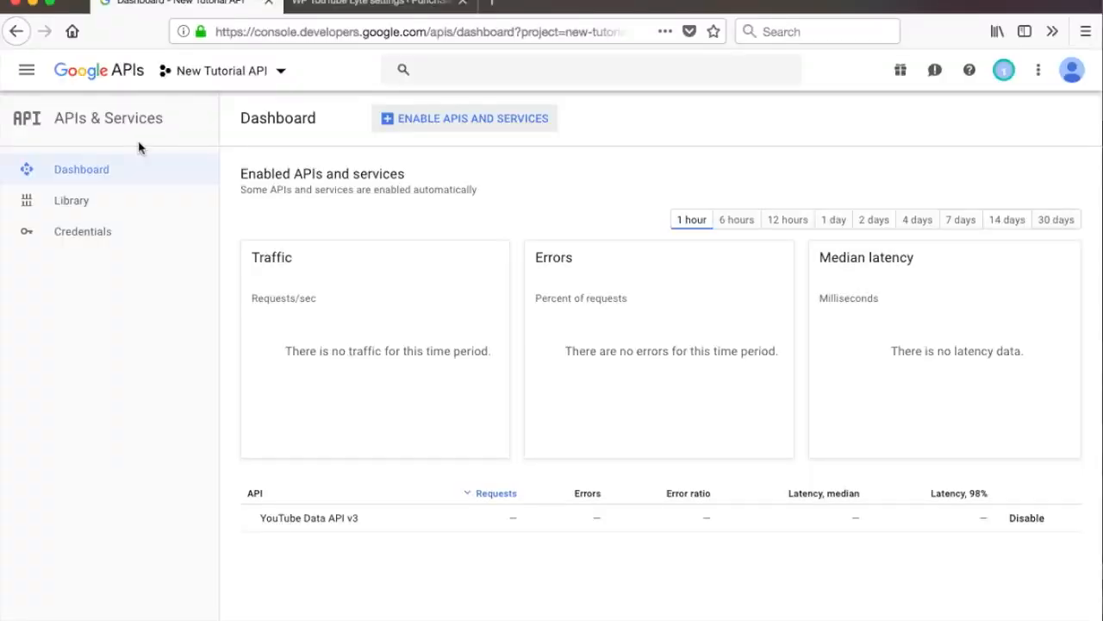
Reselect the New Tutorial API project and open its Credentials page.
left_click(216, 69)
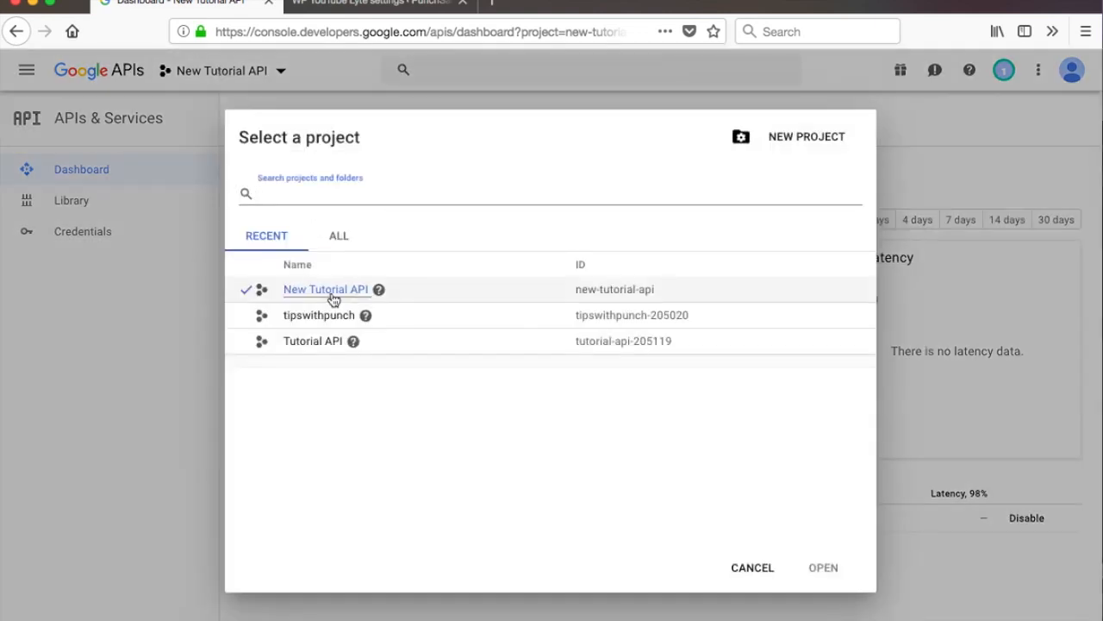
left_click(332, 295)
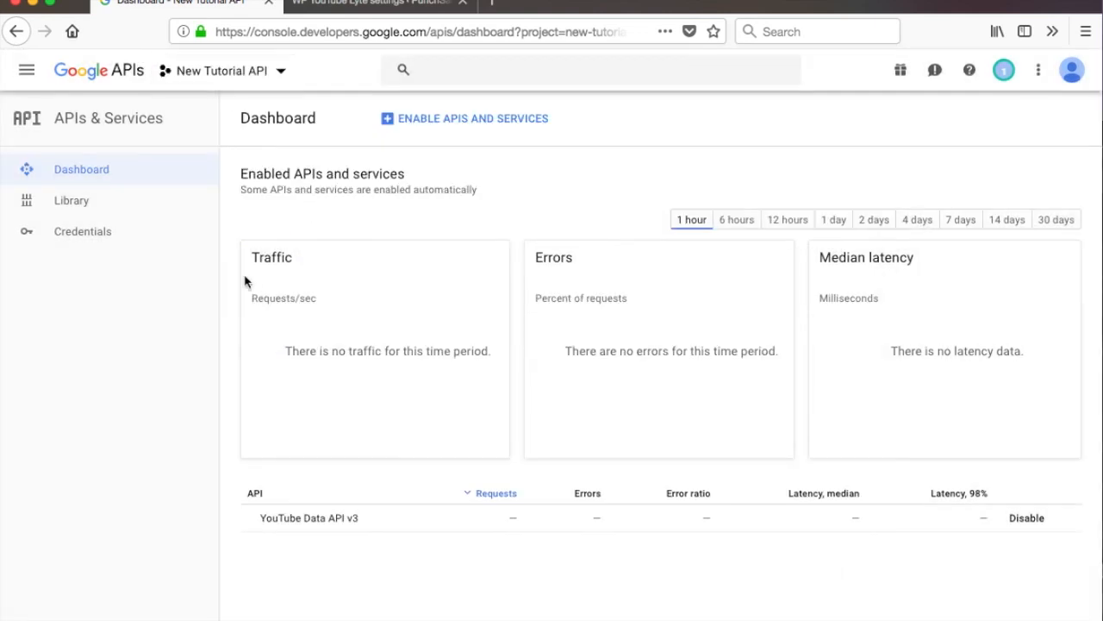
left_click(53, 234)
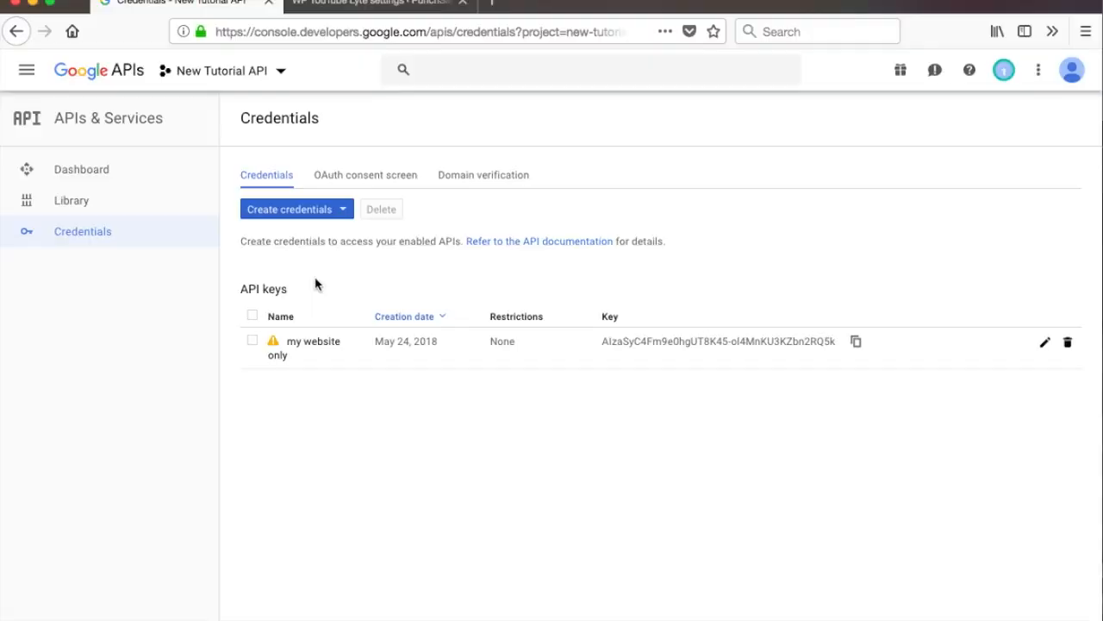
mouse_move(273, 344)
Edit the API key, rename it to my website only, and restrict it to IP addresses.
left_click(1046, 343)
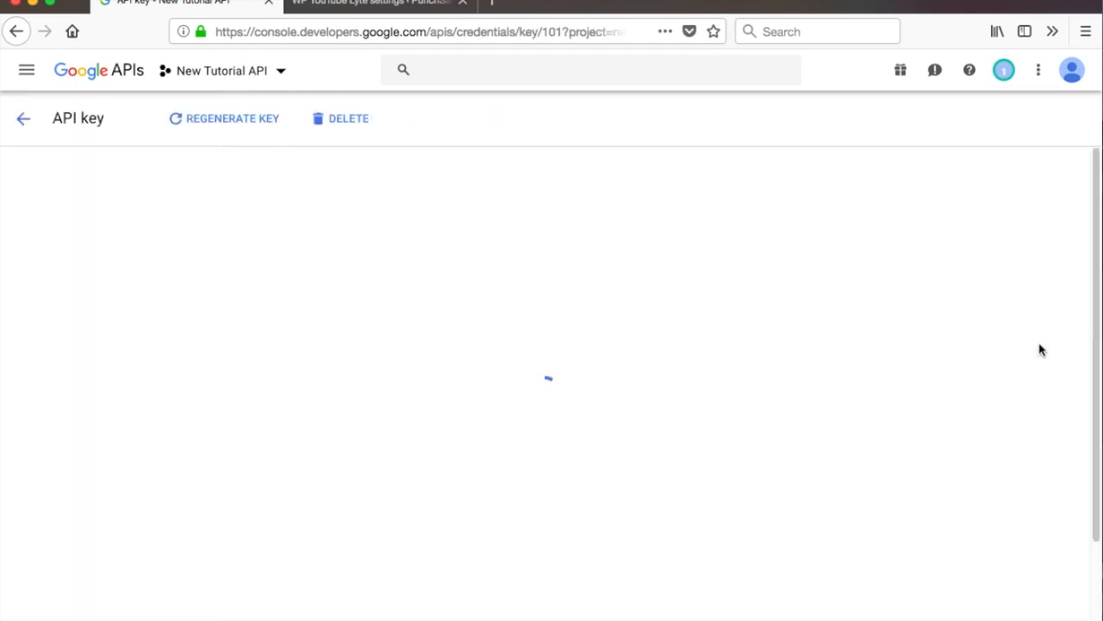
left_click(147, 340)
left_click_drag(108, 340, 25, 335)
scroll(98, 327, "down", 2)
type("my website only")
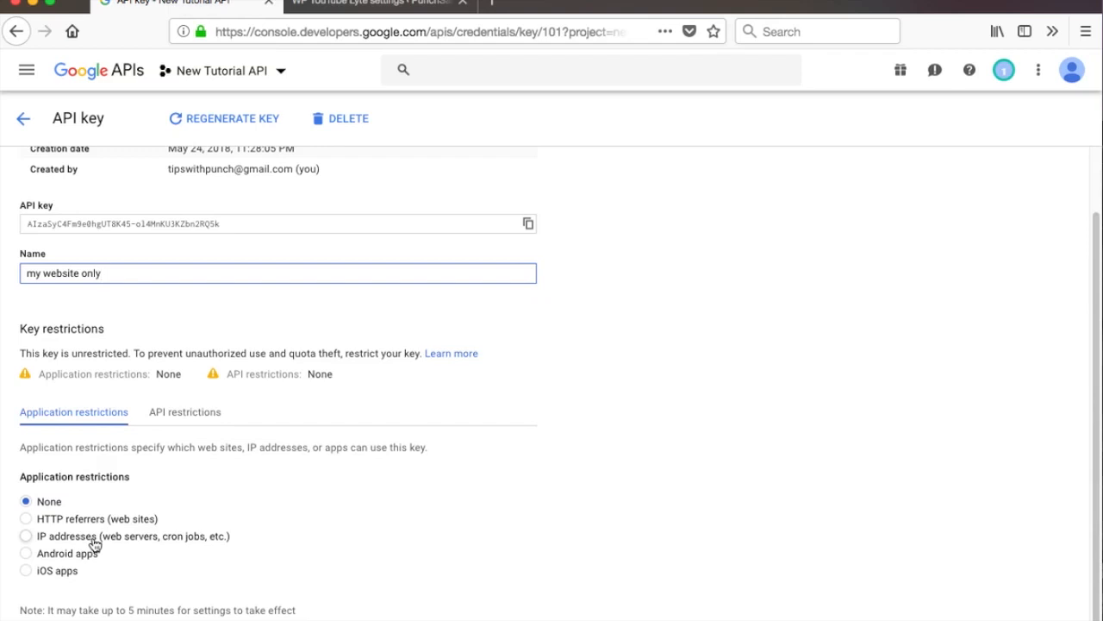
left_click(26, 536)
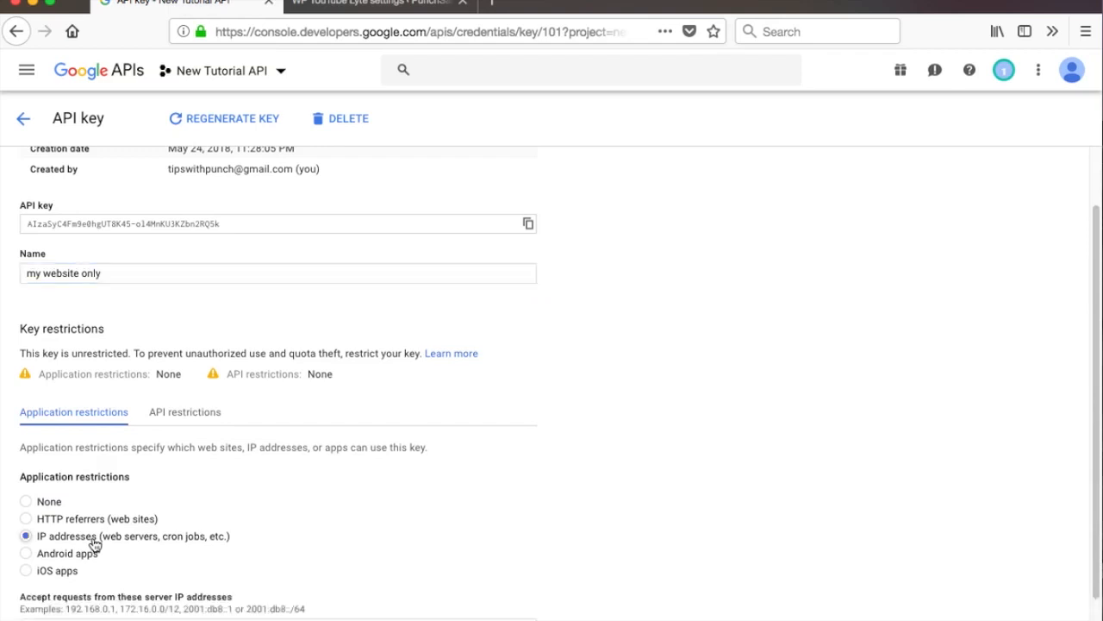
scroll(216, 473, "down", 1)
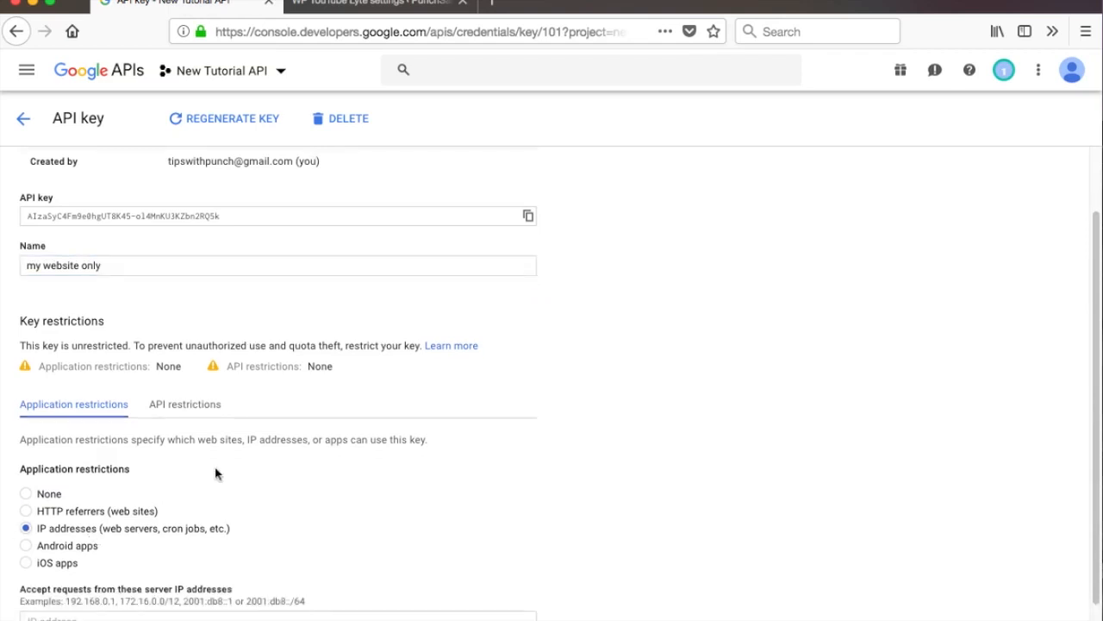
scroll(217, 474, "down", 1)
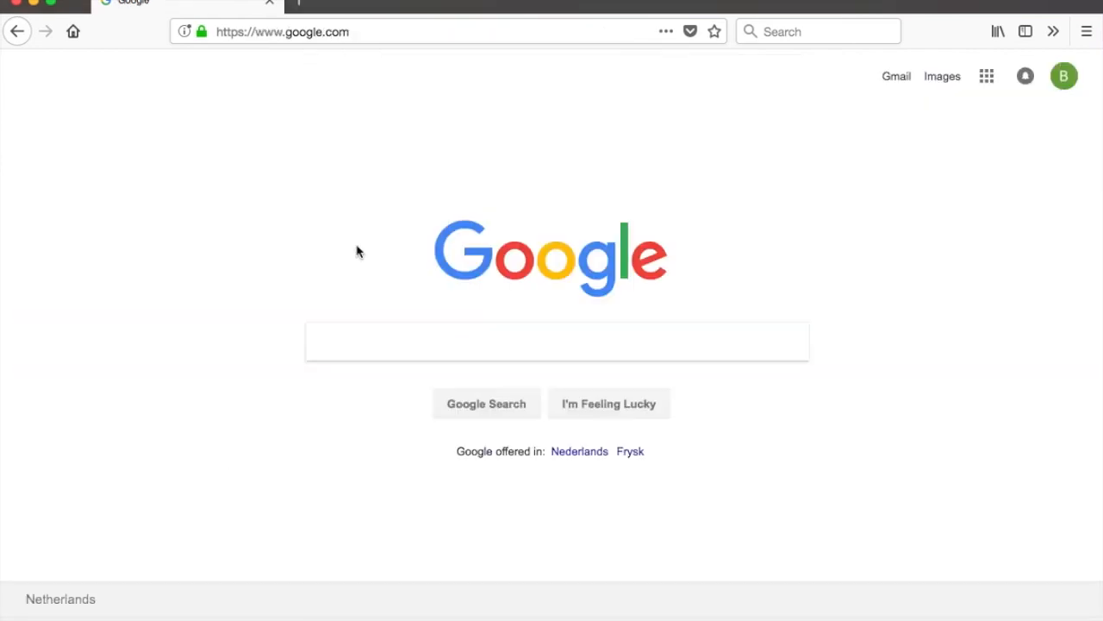
Search Google for find my website ip.
left_click(359, 352)
type("fin")
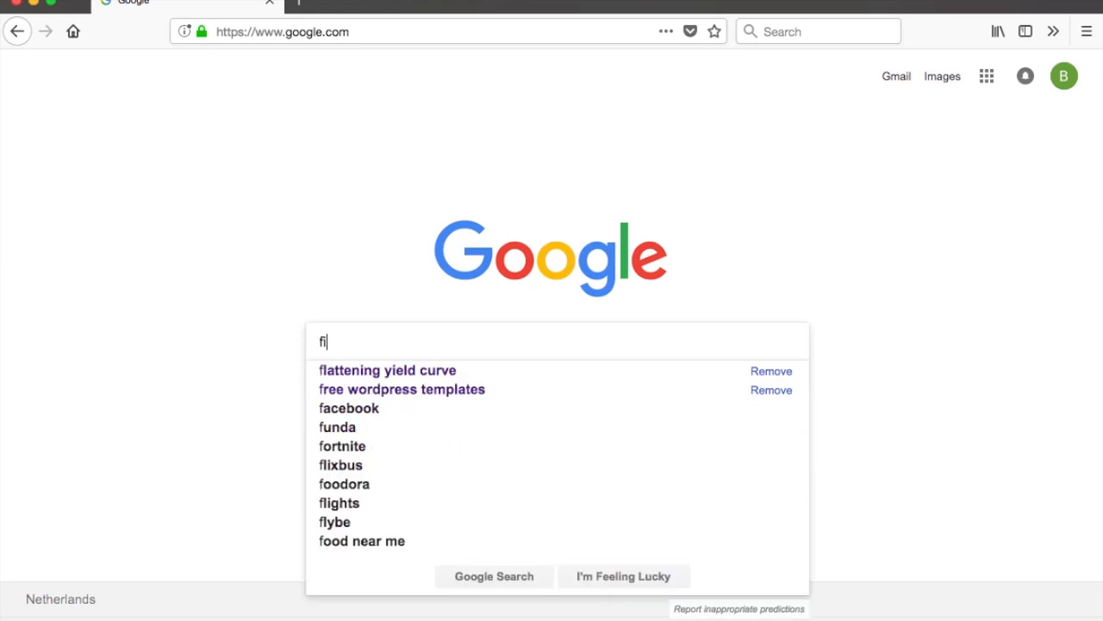
type("d my website")
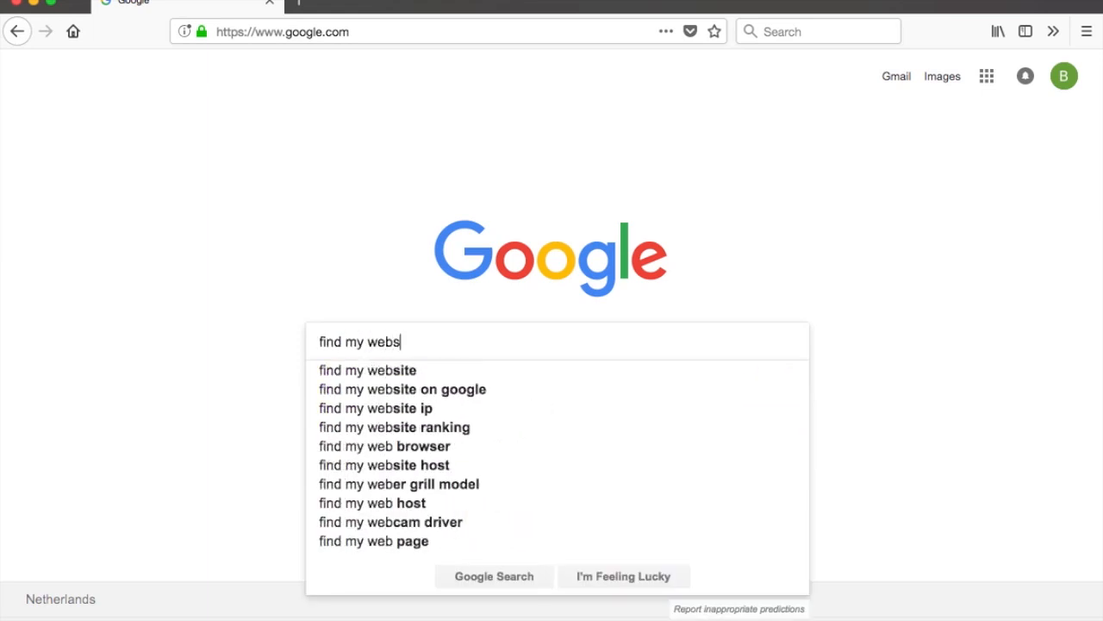
key("Down")
key("Down")
key("Down")
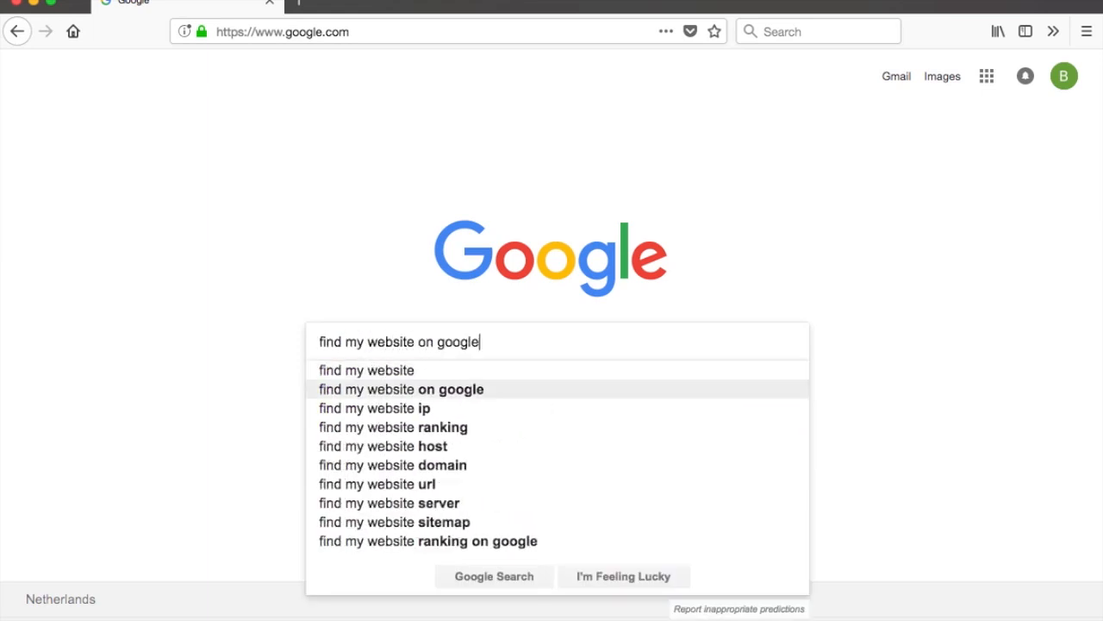
key("Return")
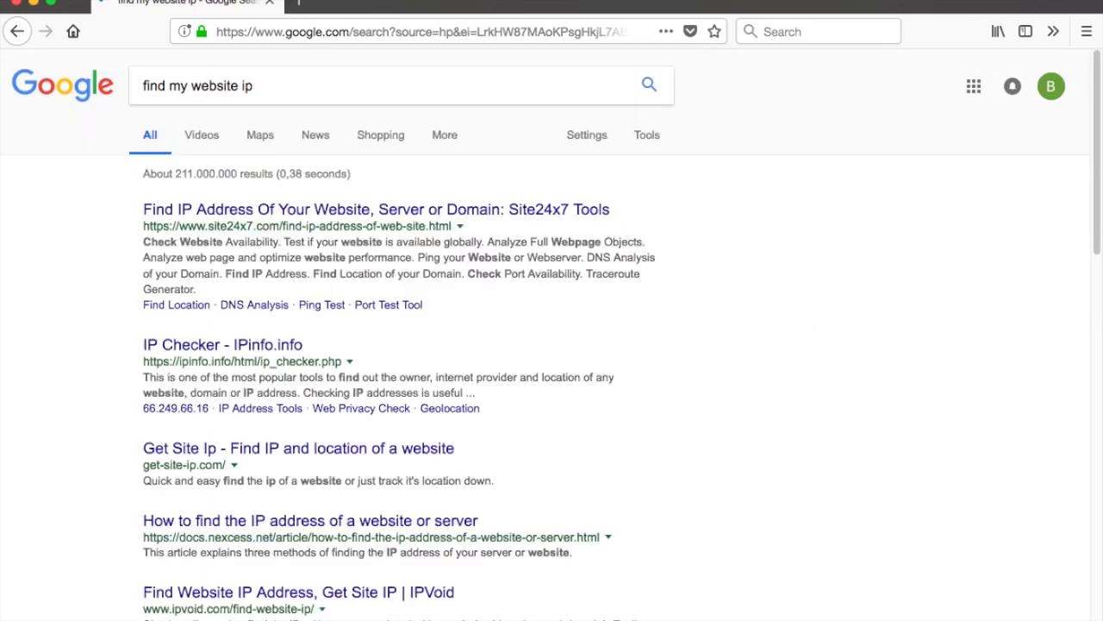
Open the Site24x7 Find IP Address tool and look up punchsalad.com.
left_click(386, 213)
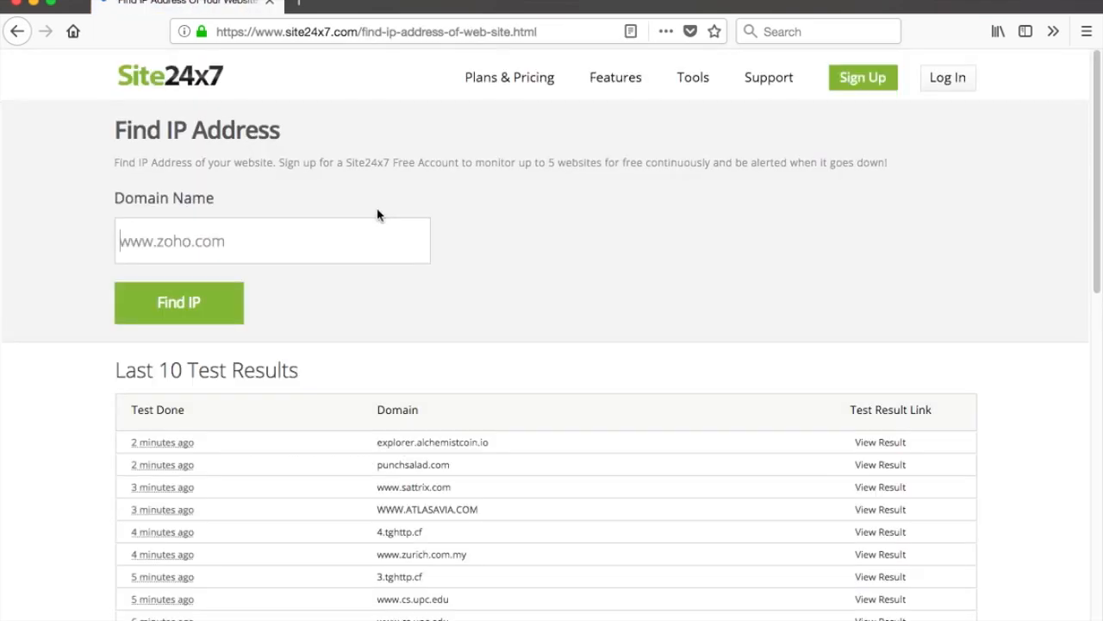
left_click(295, 236)
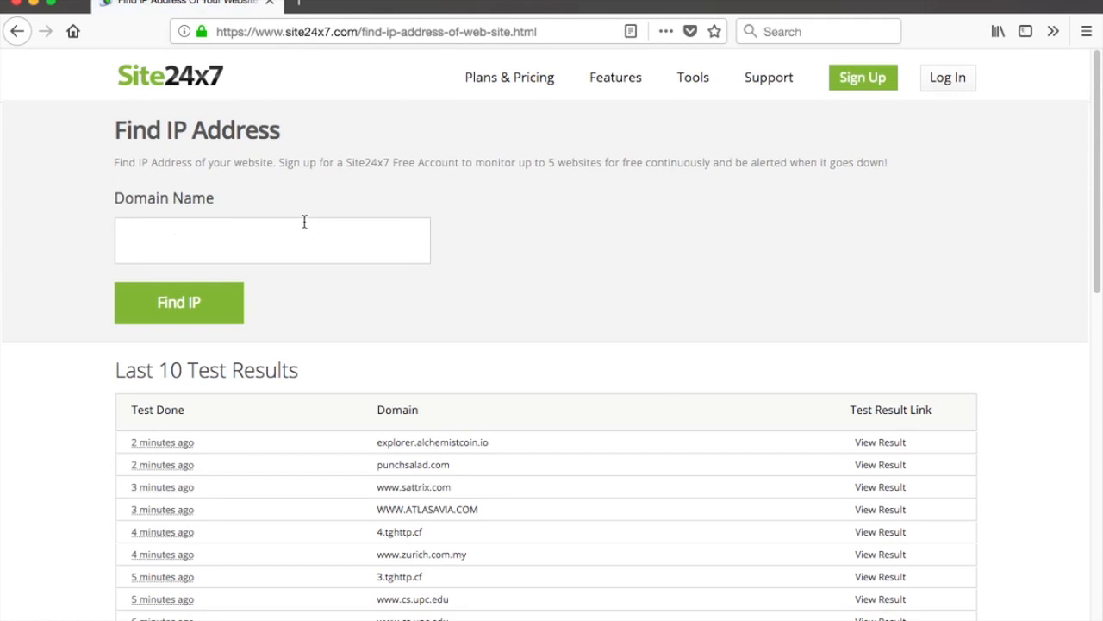
type("punchsalad.com")
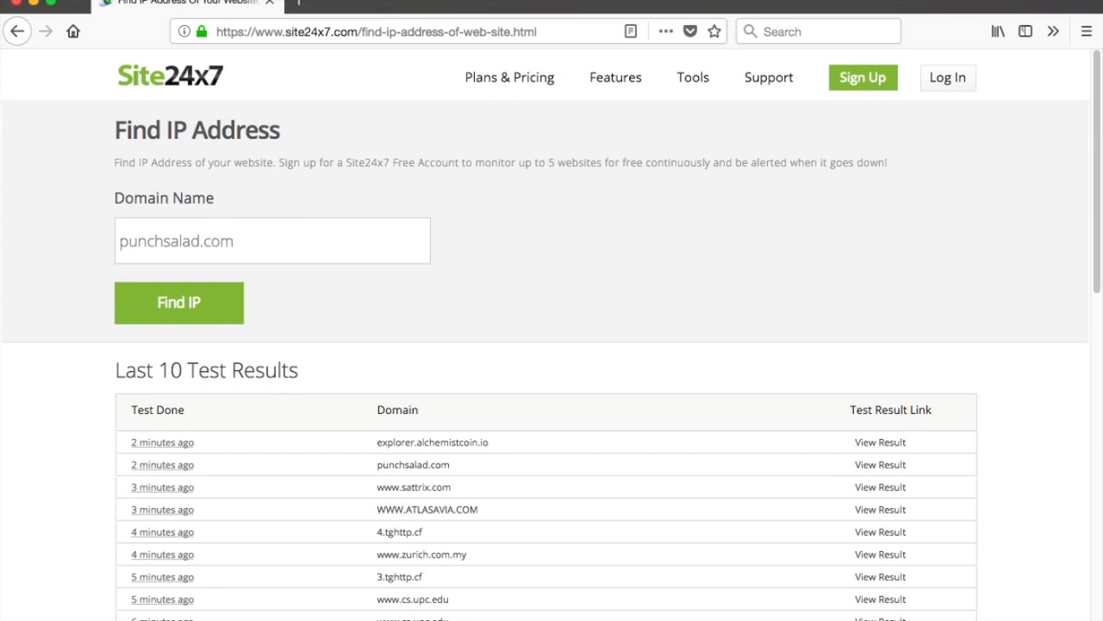
key("Return")
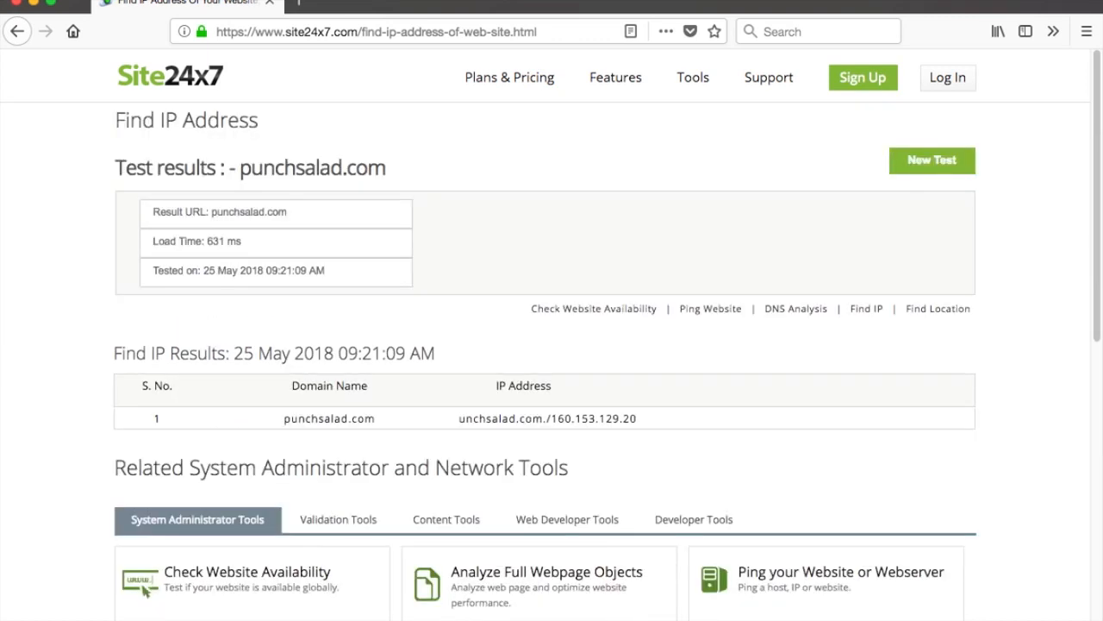
Copy the site's IP address 160.153.129.20 into the key's accepted server IP addresses and save.
left_click(552, 419)
left_click_drag(553, 419, 637, 419)
key("ctrl+c")
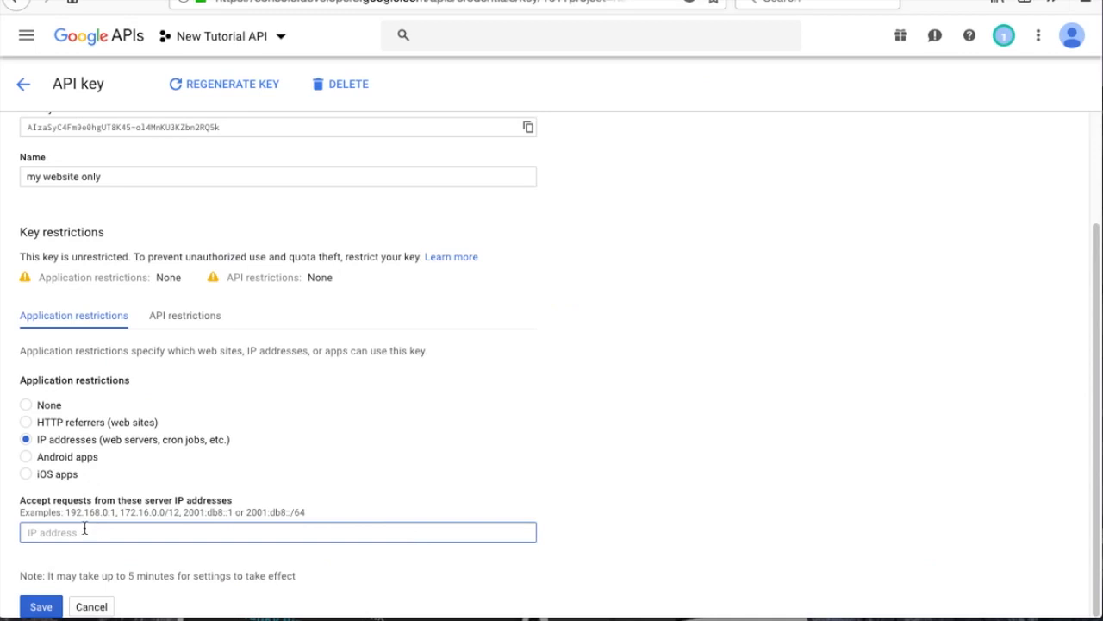
left_click(78, 532)
key("ctrl+v")
left_click(39, 605)
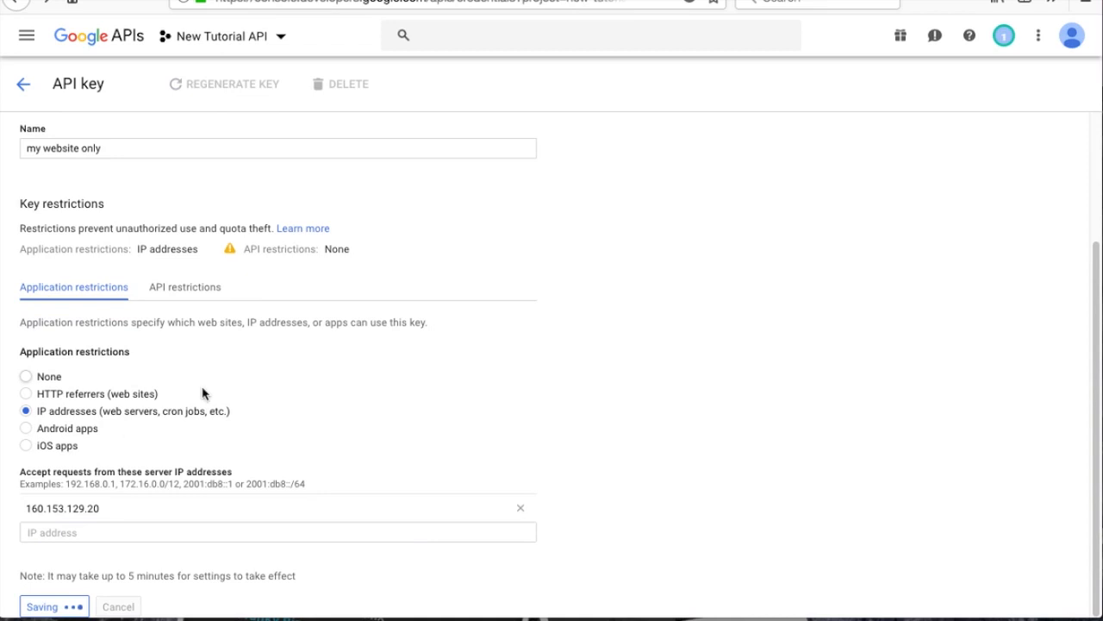
left_click(167, 570)
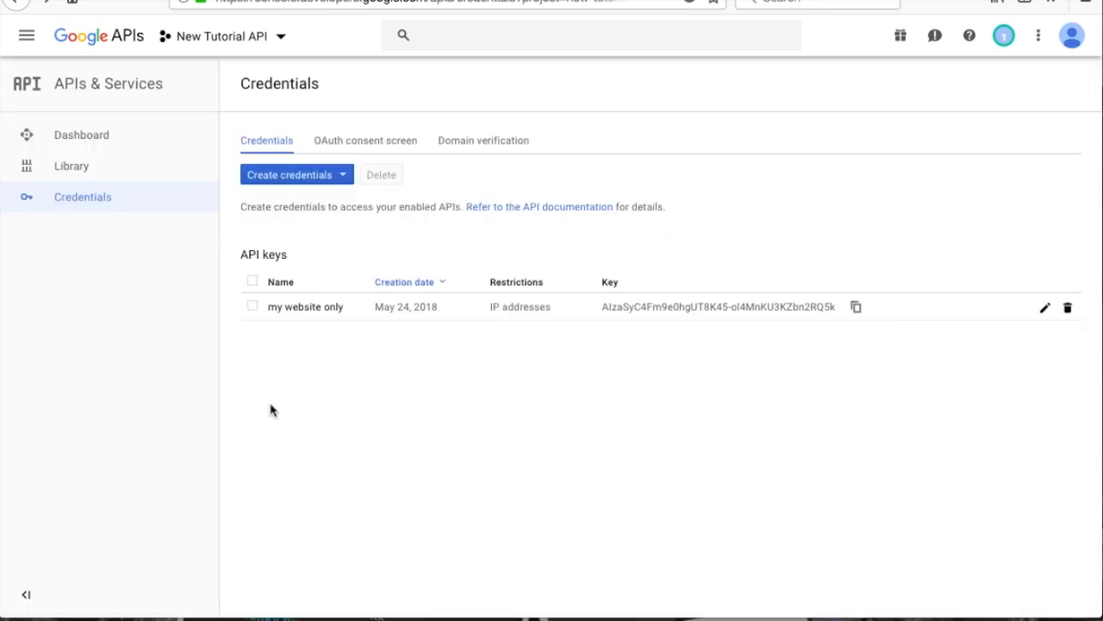